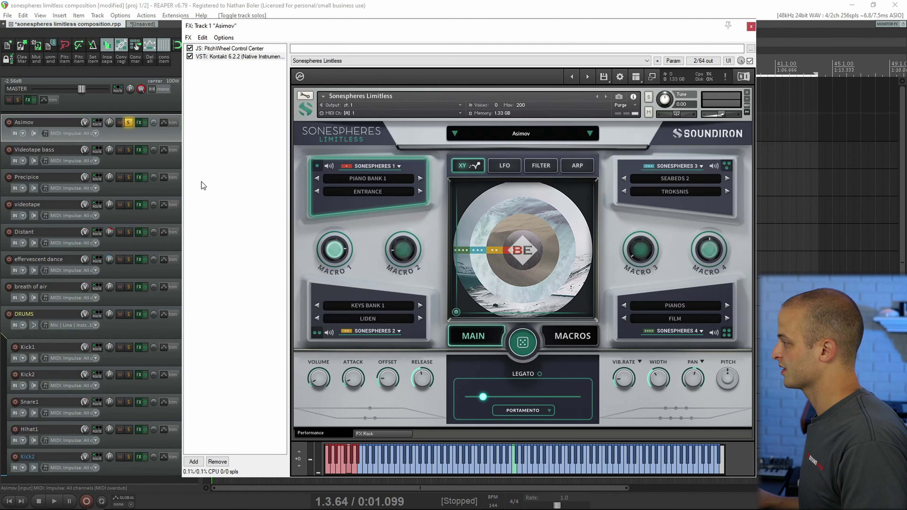
pyautogui.click(526, 133)
pyautogui.click(528, 133)
pyautogui.click(526, 133)
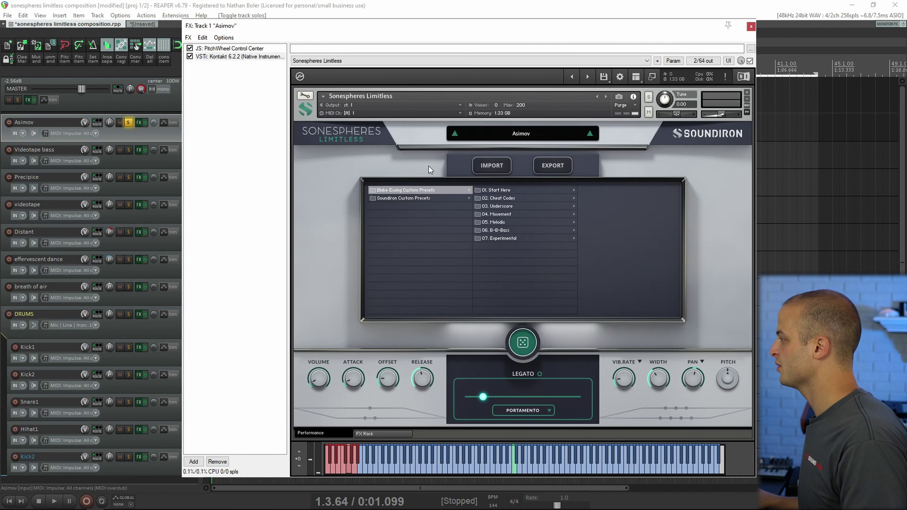
pyautogui.click(504, 191)
pyautogui.click(520, 199)
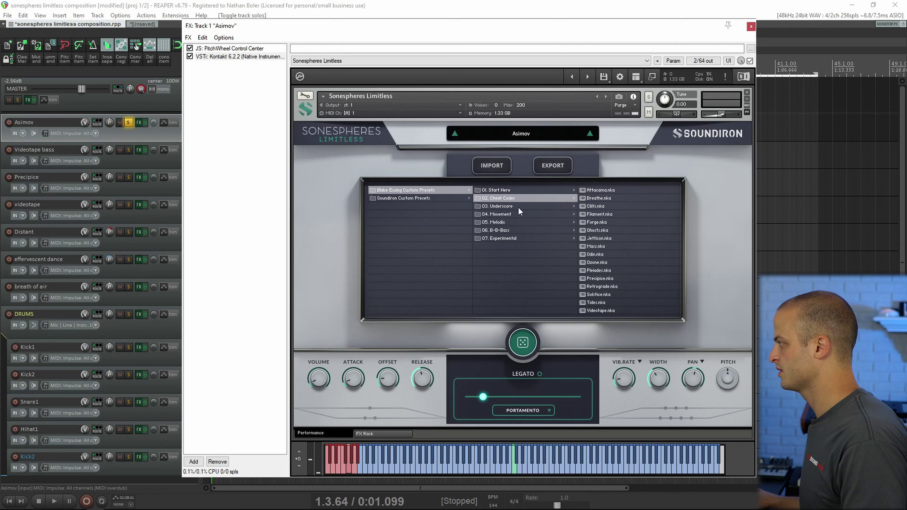
pyautogui.click(518, 207)
pyautogui.click(517, 213)
pyautogui.click(515, 222)
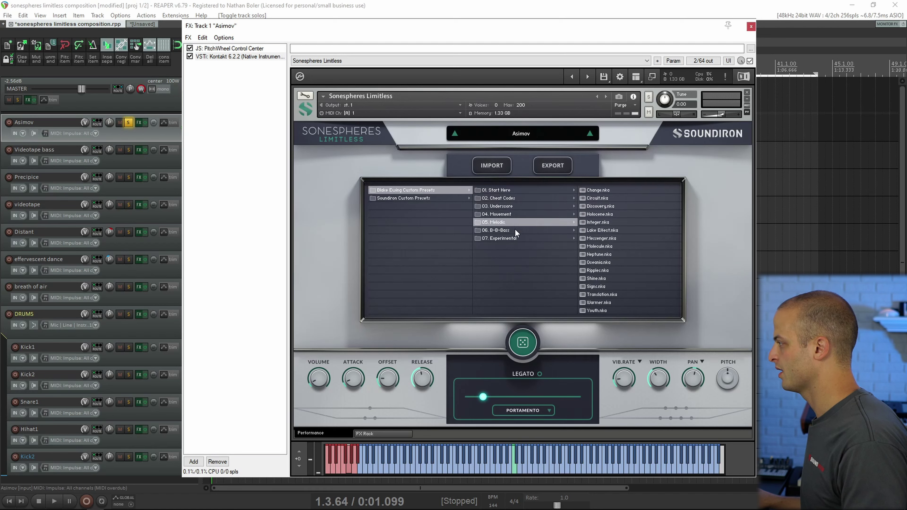
pyautogui.click(516, 231)
pyautogui.click(528, 239)
pyautogui.click(524, 190)
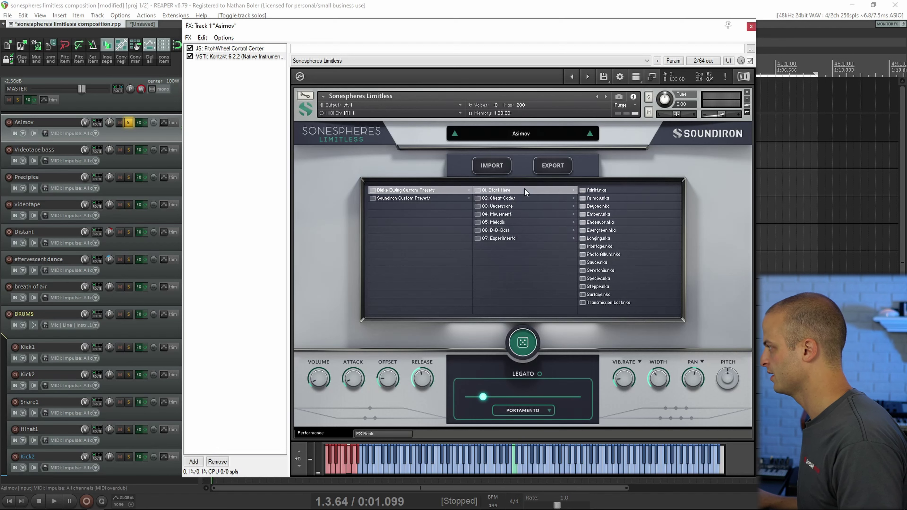
pyautogui.click(412, 197)
pyautogui.click(496, 191)
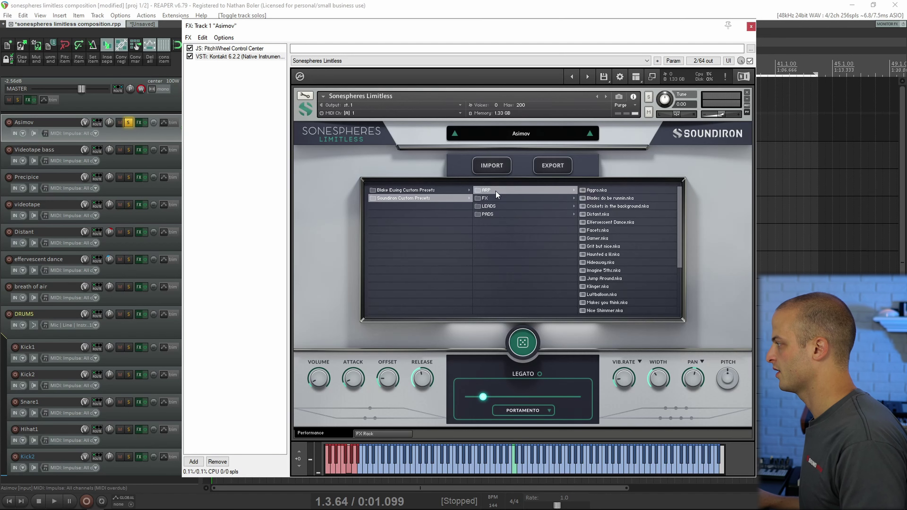
pyautogui.click(498, 198)
pyautogui.click(500, 208)
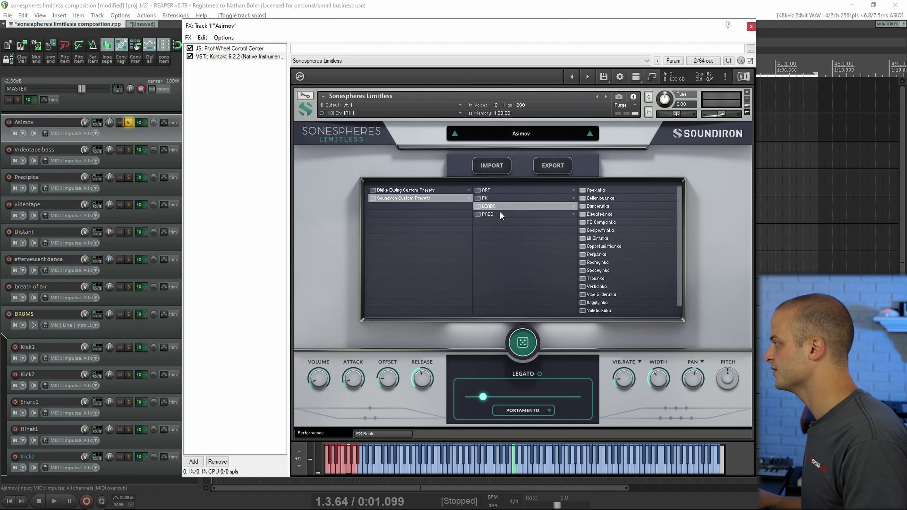
pyautogui.click(500, 213)
pyautogui.click(439, 190)
pyautogui.click(498, 190)
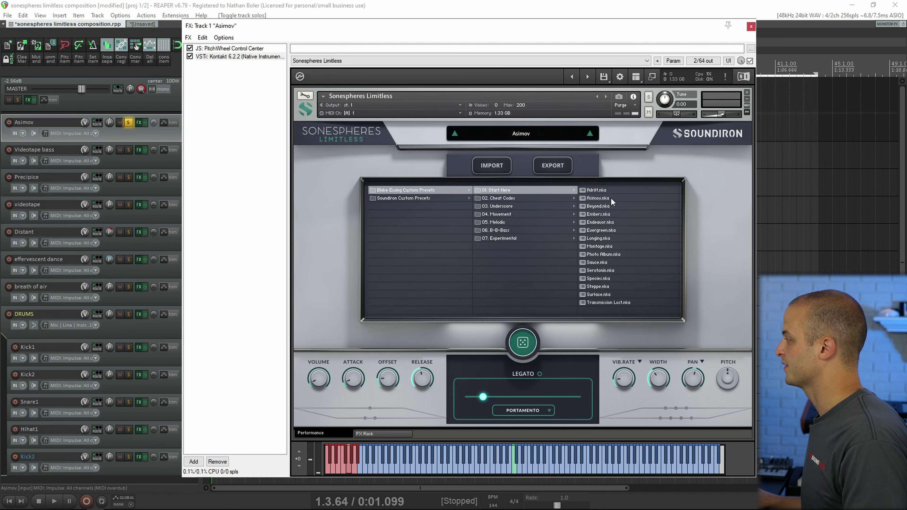
pyautogui.click(590, 133)
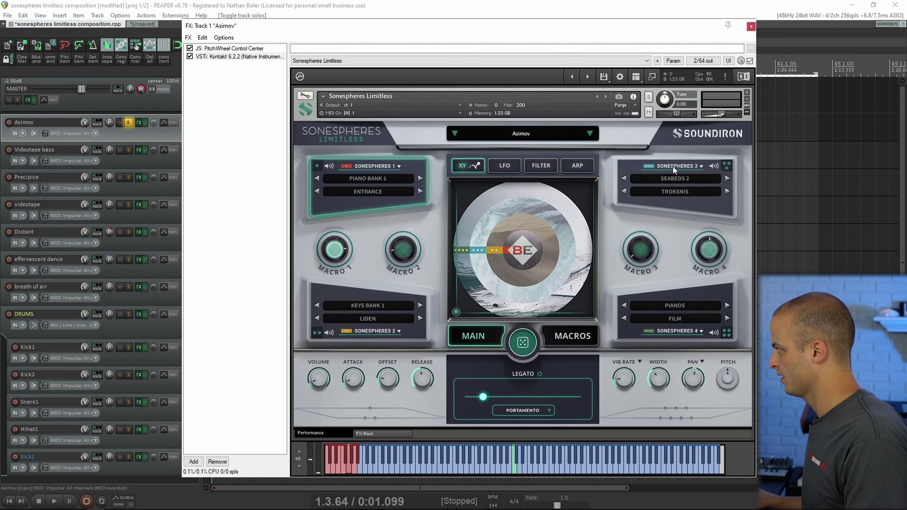
# Inspect the fourth Sonespheres layer's sound libraries and the Kontakt FX rack, then return to Performance.
pyautogui.click(719, 297)
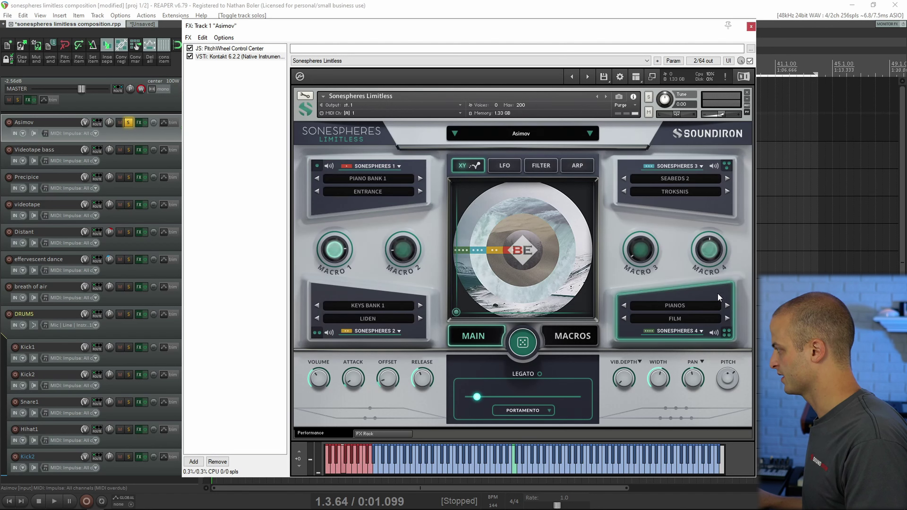
pyautogui.click(690, 332)
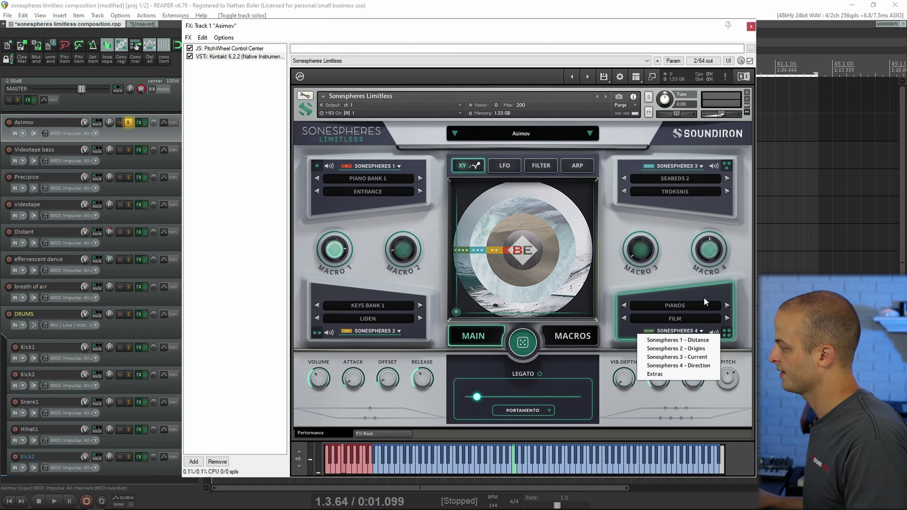
pyautogui.click(721, 294)
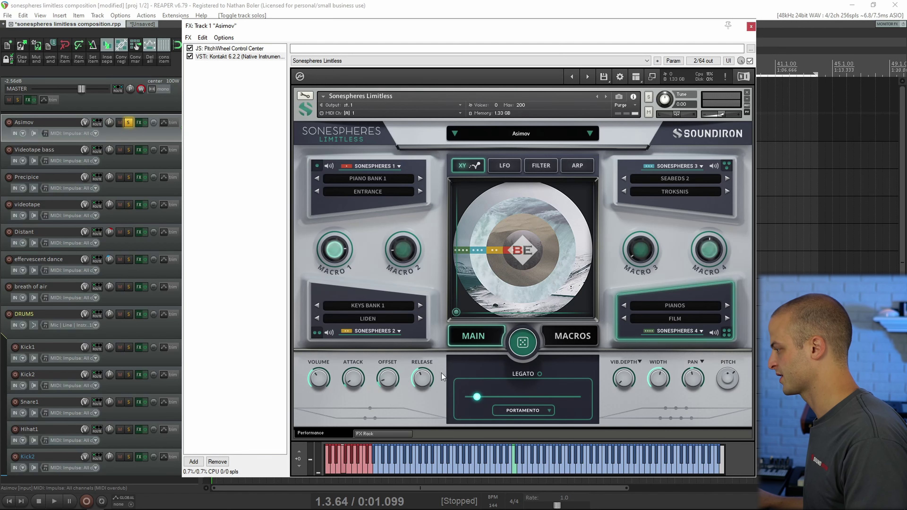
pyautogui.click(406, 434)
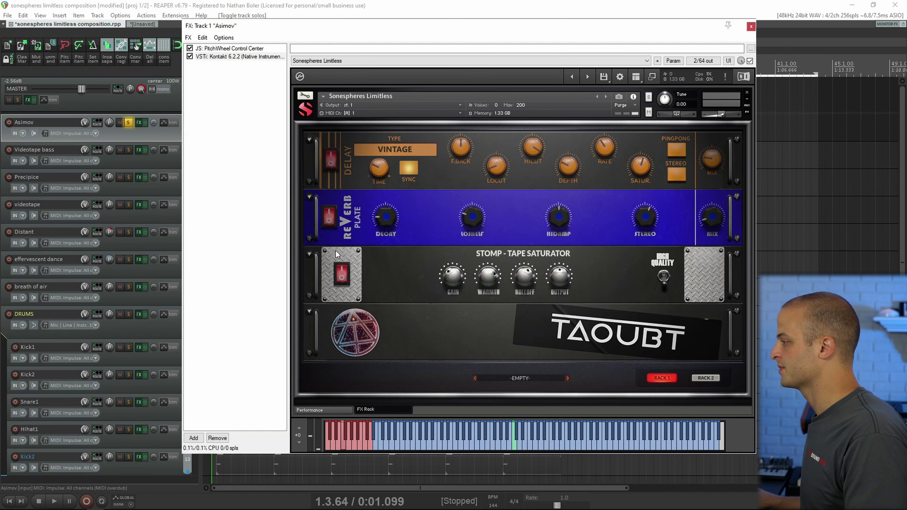
pyautogui.click(339, 409)
# Play the song while browsing the LFO, Filter, Arp and XY pages, then close Asimov's window.
pyautogui.press('space')
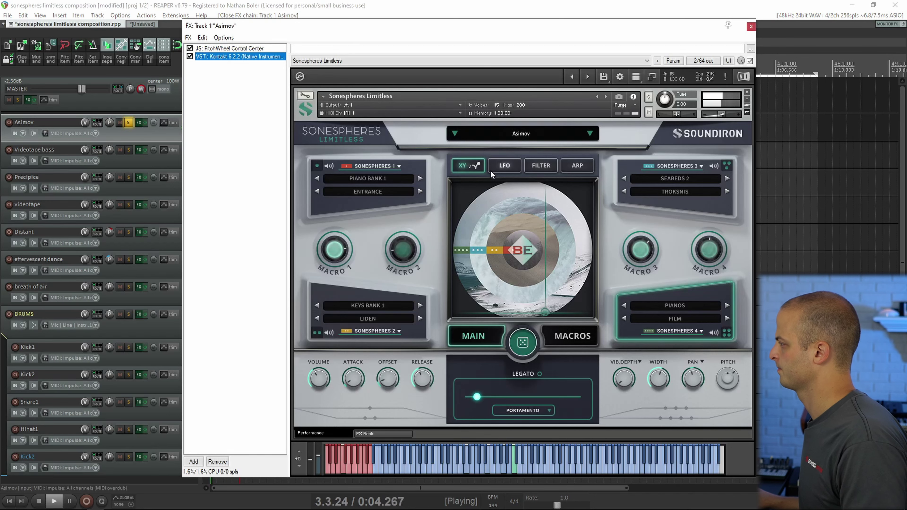
pyautogui.click(511, 166)
pyautogui.click(542, 167)
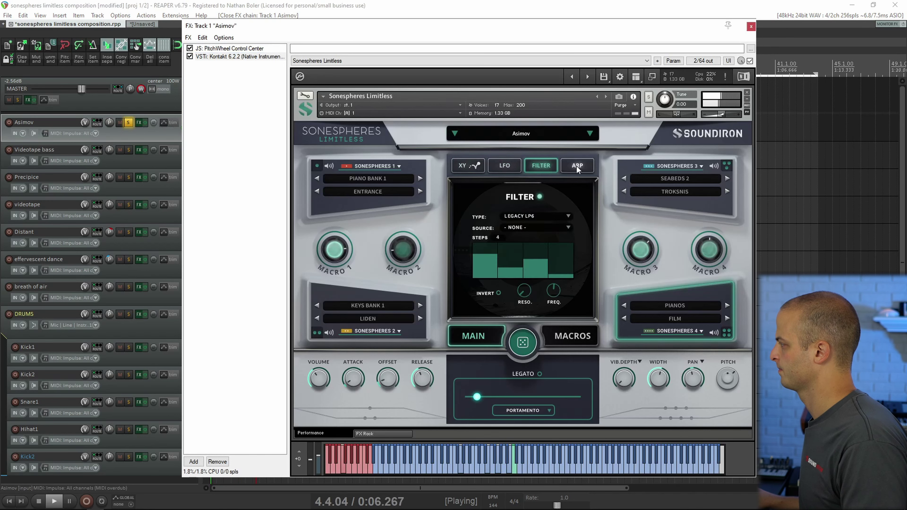
pyautogui.click(577, 166)
pyautogui.click(464, 165)
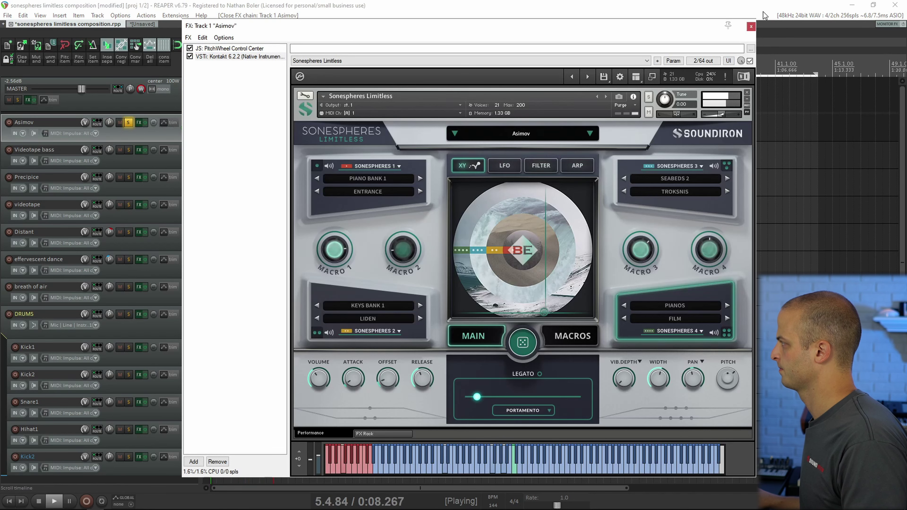
pyautogui.click(750, 28)
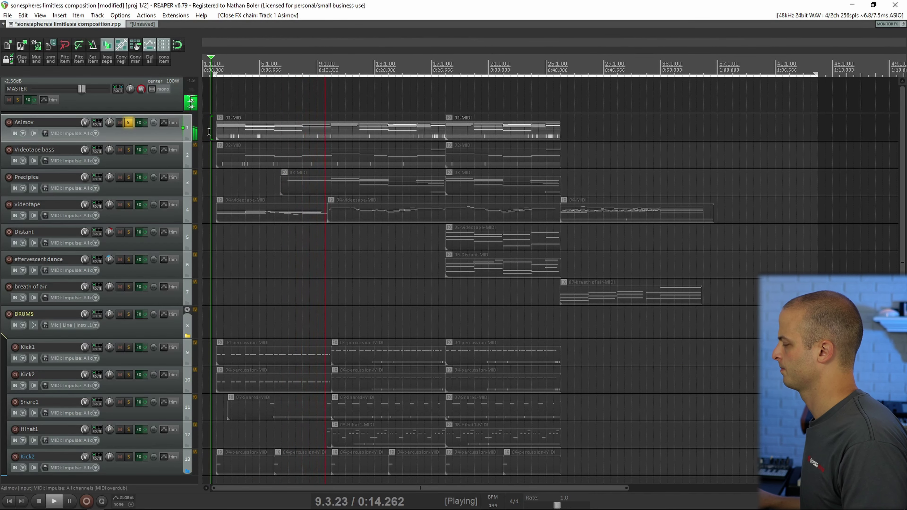
# Reopen Asimov's instrument and compare the arp patterns of layers 2, 4 and 3, stopping playback.
pyautogui.click(138, 123)
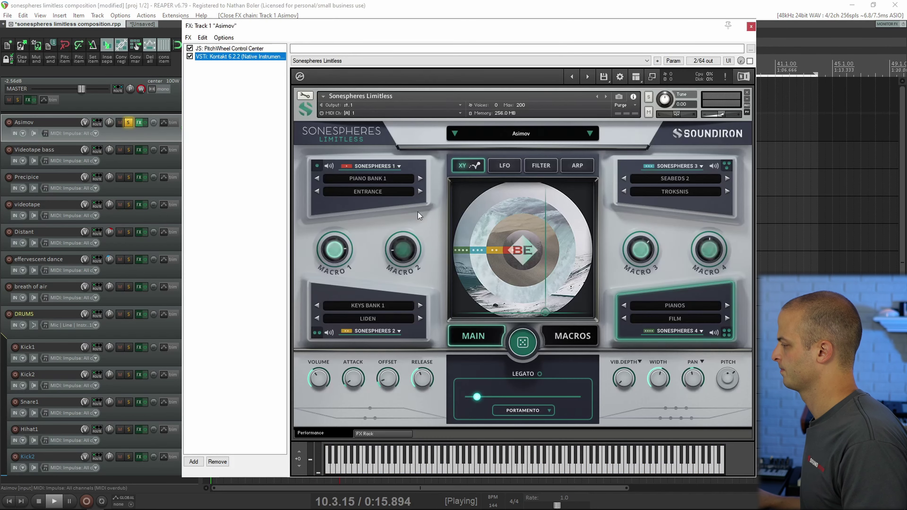
pyautogui.click(325, 292)
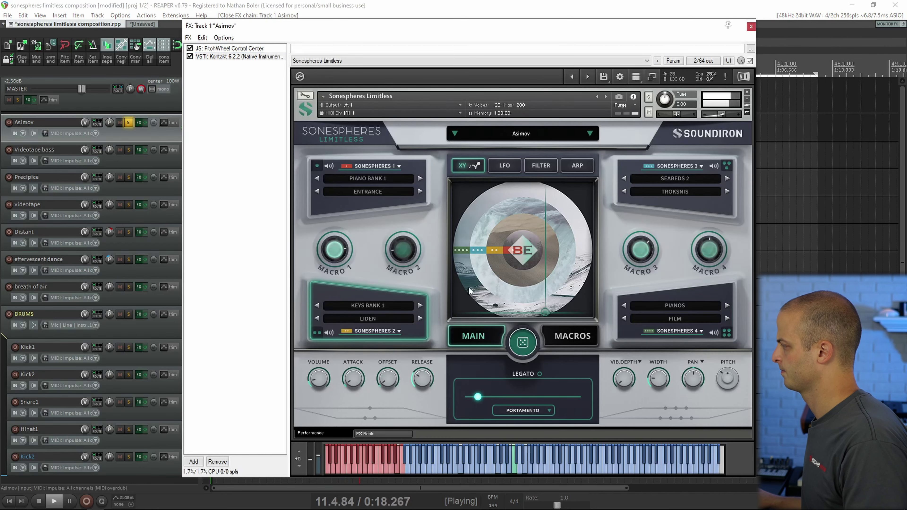
pyautogui.click(573, 165)
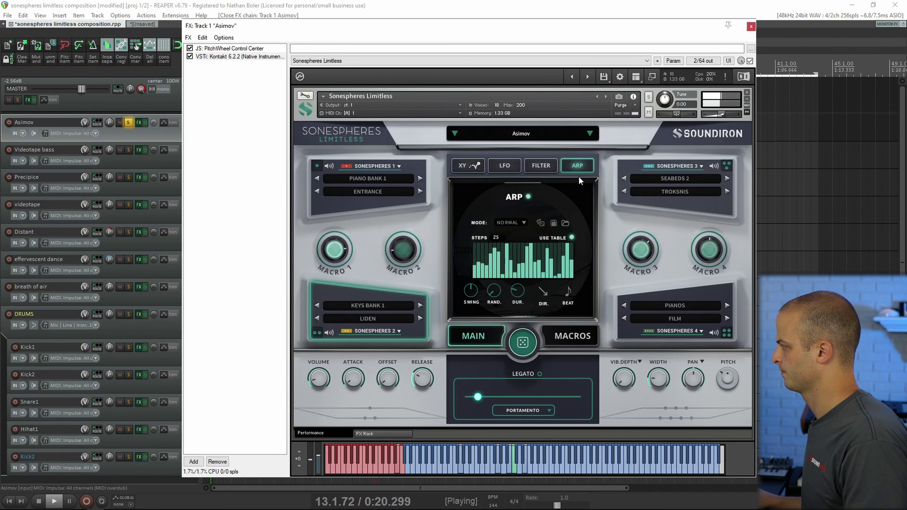
pyautogui.click(710, 295)
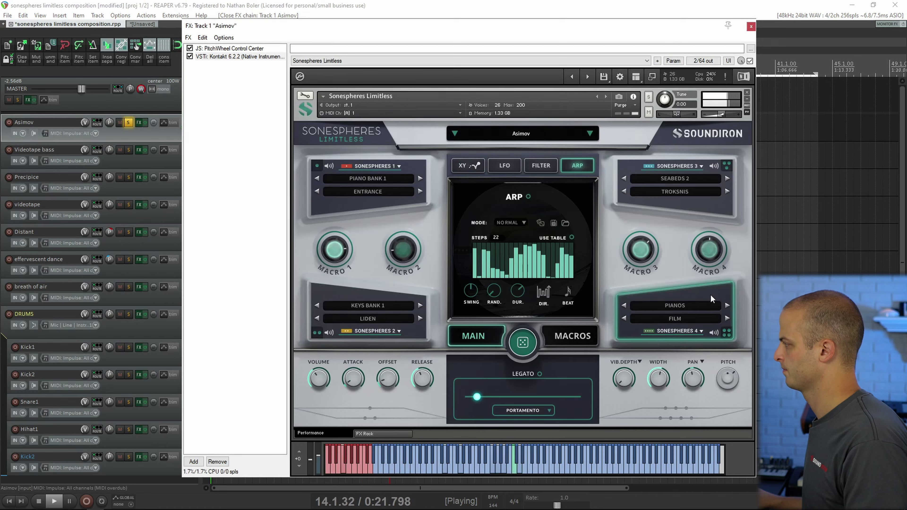
pyautogui.click(722, 207)
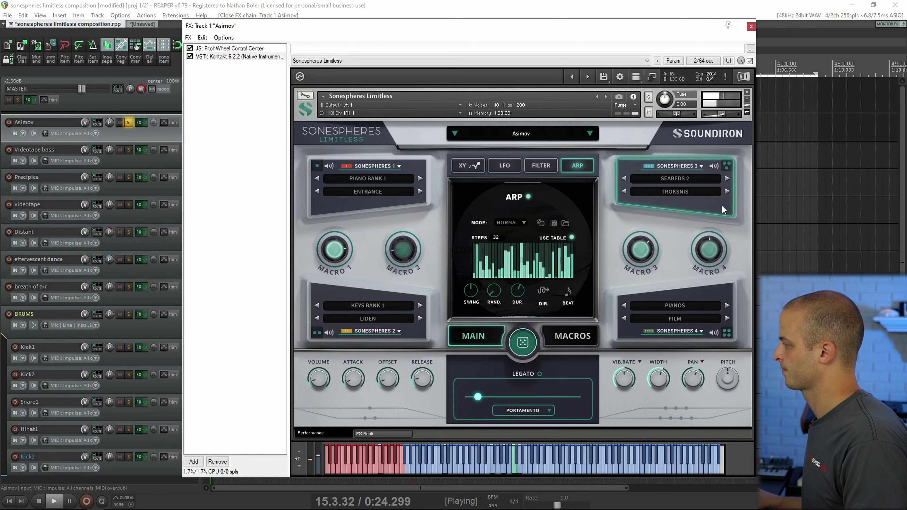
pyautogui.press('space')
pyautogui.click(320, 285)
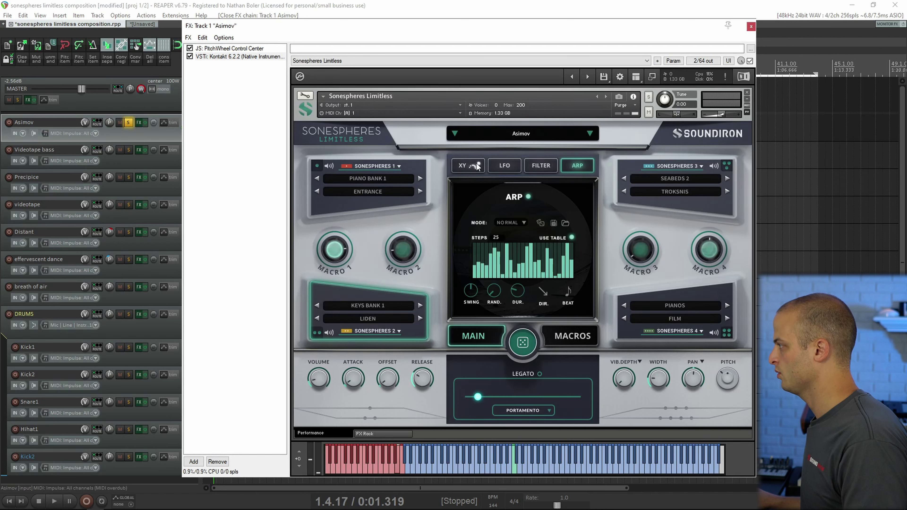
# Map the XY pad axes to L-R XFade and T-B XFade, move its point, then switch to Videotape bass.
pyautogui.click(462, 166)
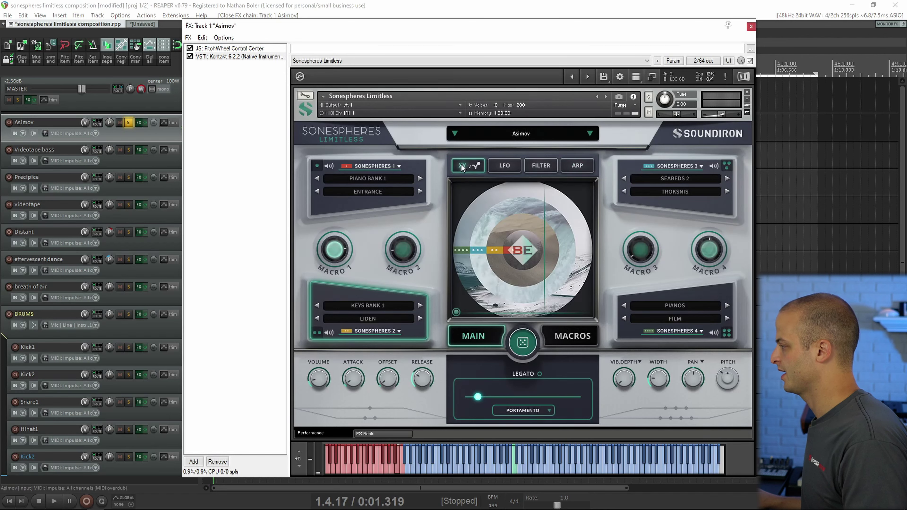
pyautogui.click(561, 343)
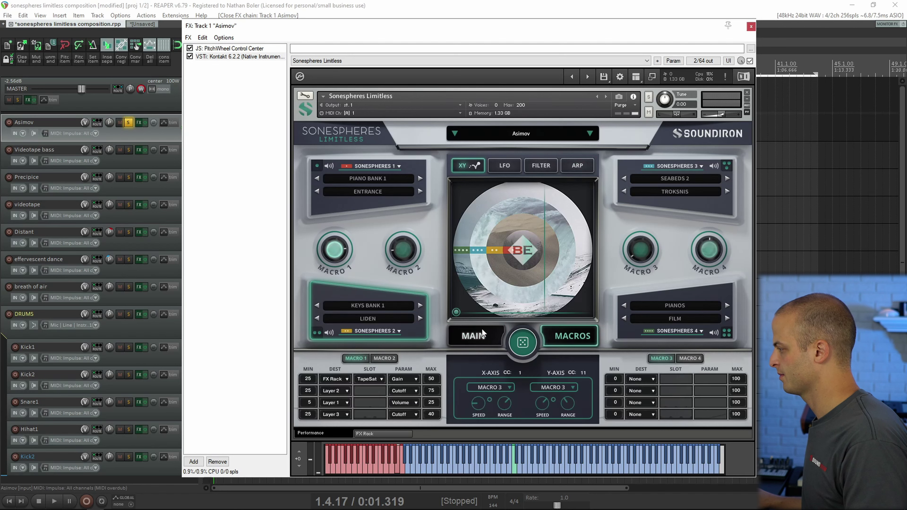
pyautogui.click(509, 388)
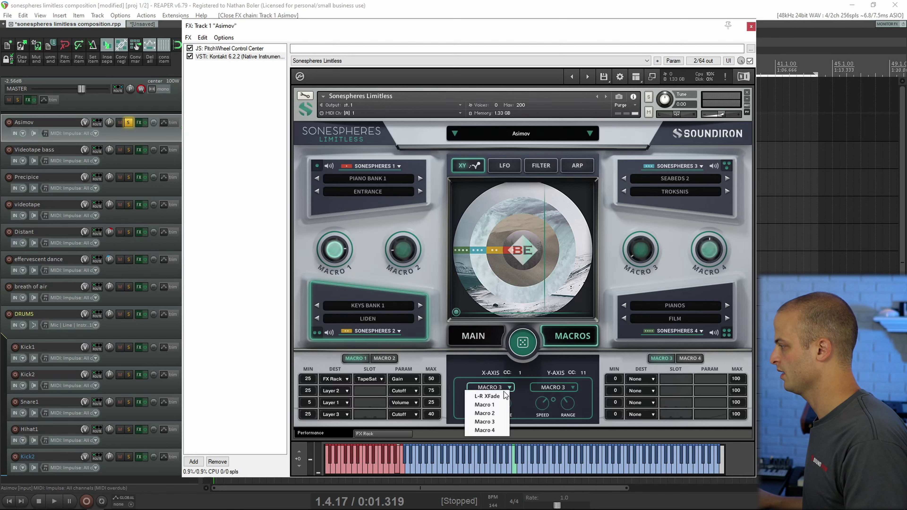
pyautogui.click(491, 397)
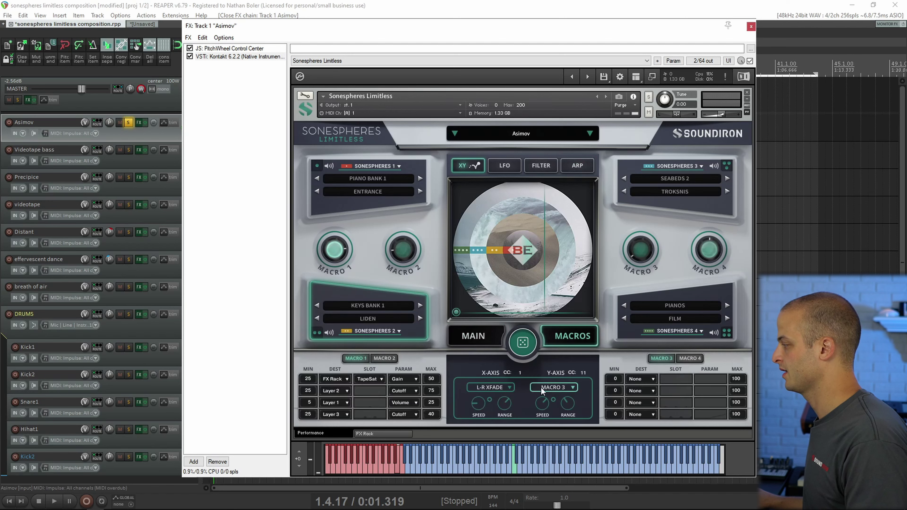
pyautogui.click(555, 388)
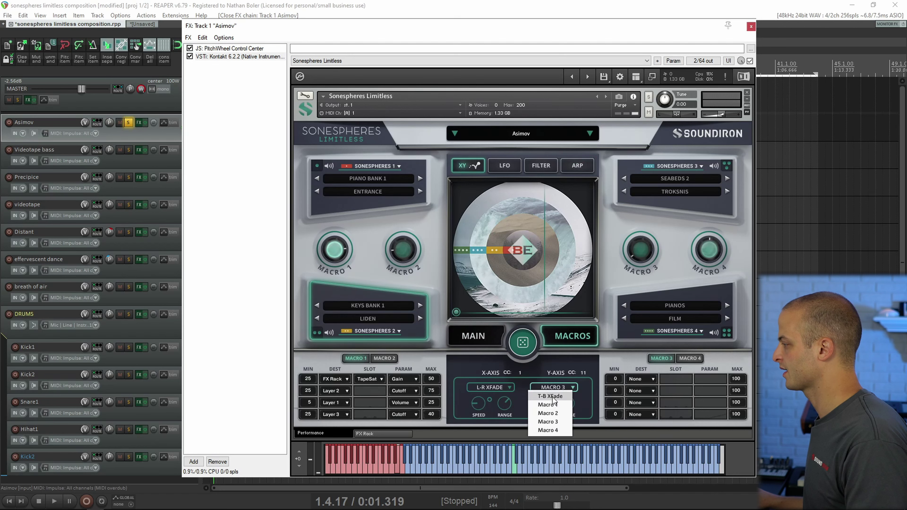
pyautogui.click(552, 398)
pyautogui.moveTo(457, 315); pyautogui.dragTo(522, 250)
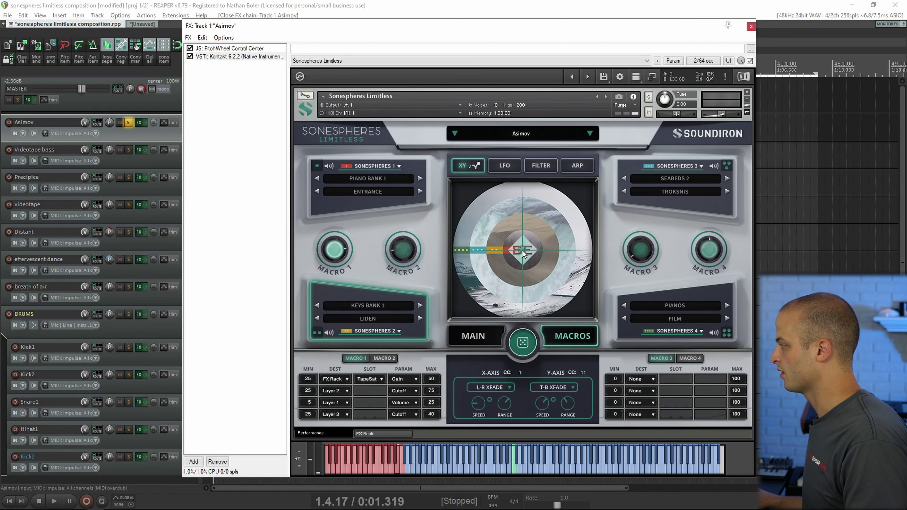
pyautogui.press('Down')
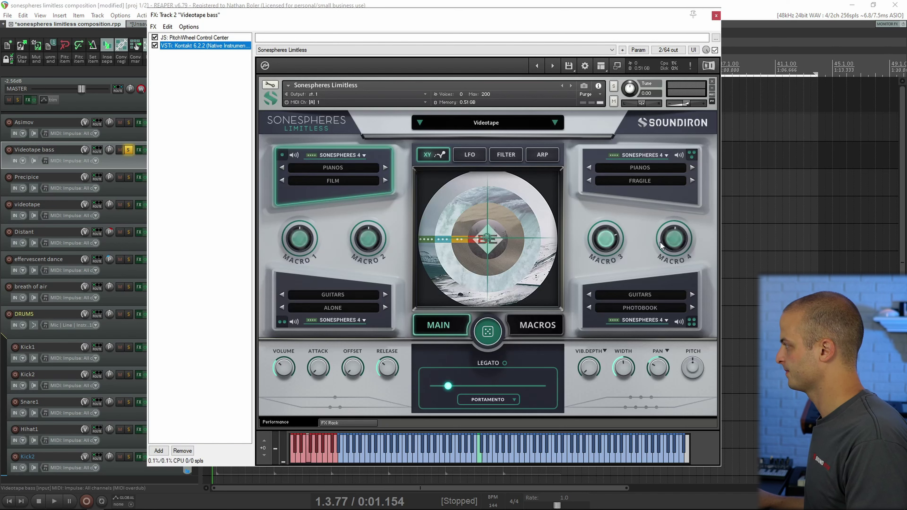
# Play the song while reviewing Videotape bass's FX rack, arpeggiator and XY pad, then close its window.
pyautogui.press('space')
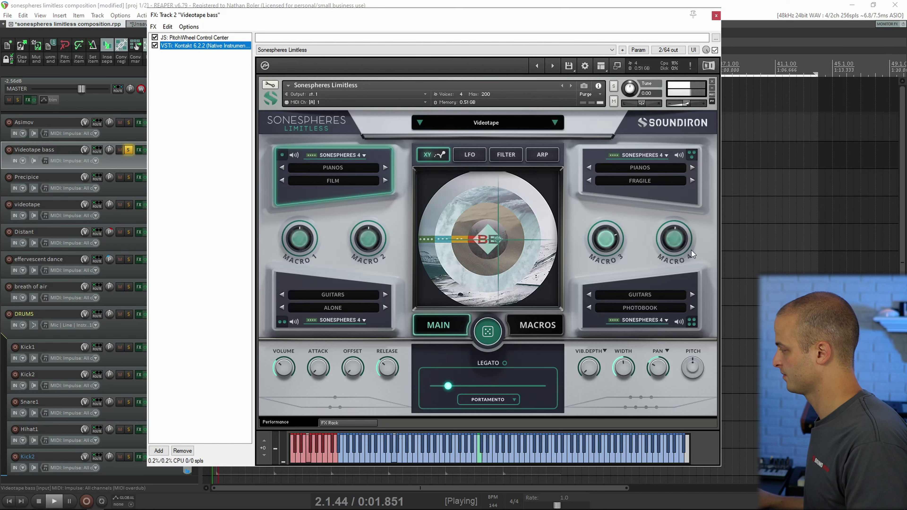
pyautogui.click(374, 421)
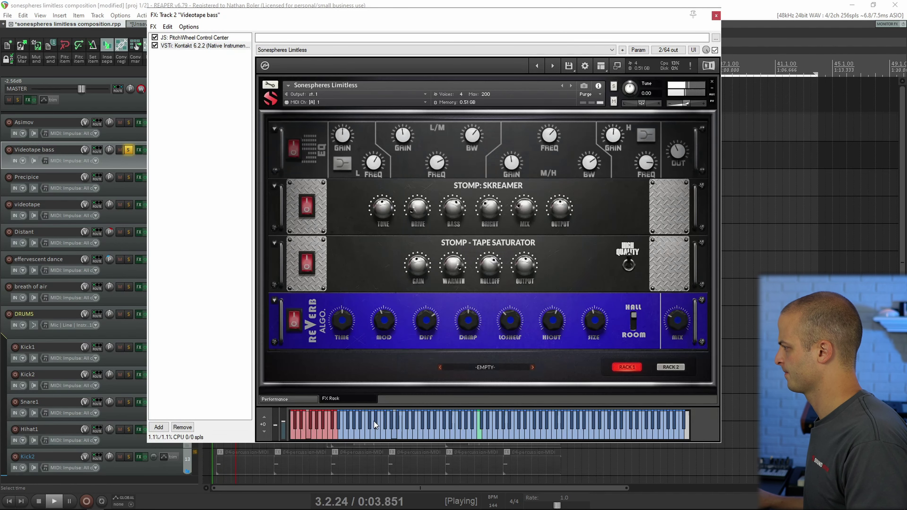
pyautogui.click(306, 400)
pyautogui.click(542, 153)
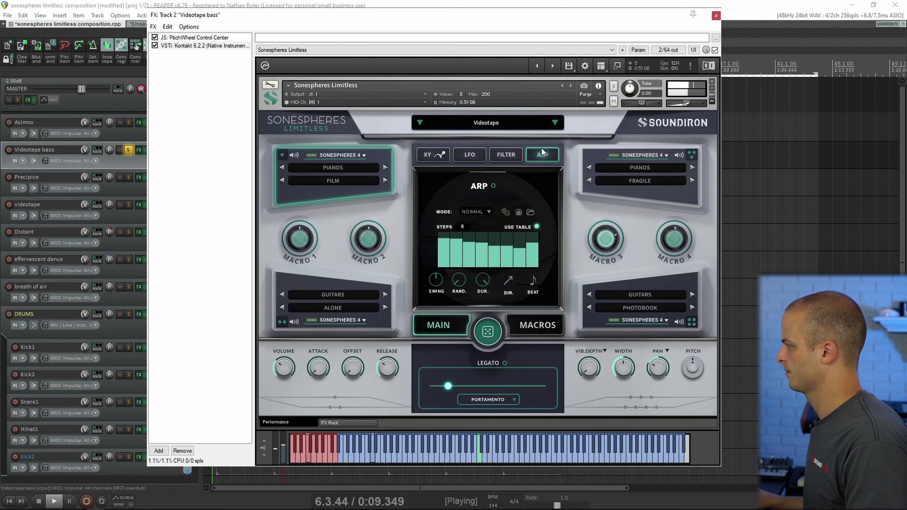
pyautogui.click(423, 158)
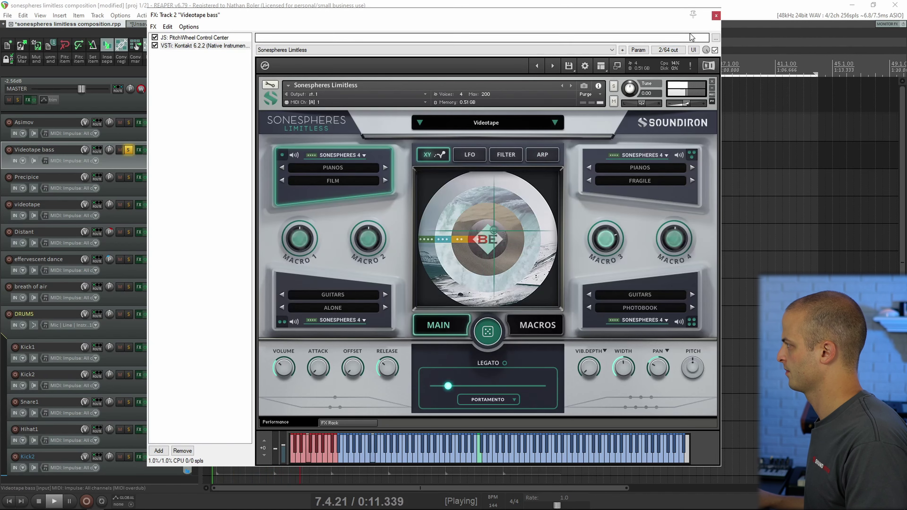
pyautogui.click(716, 16)
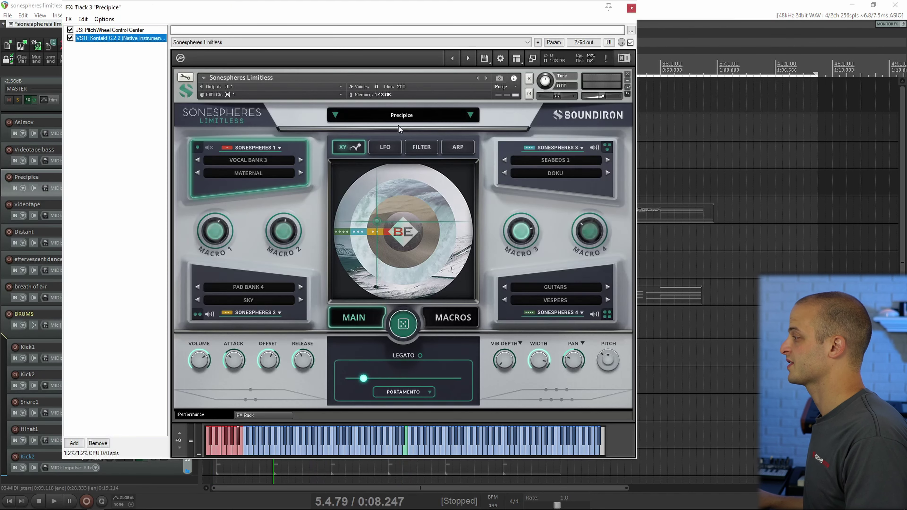
# Listen to the soloed Precipice preset playing, then close its effects window.
pyautogui.press('space')
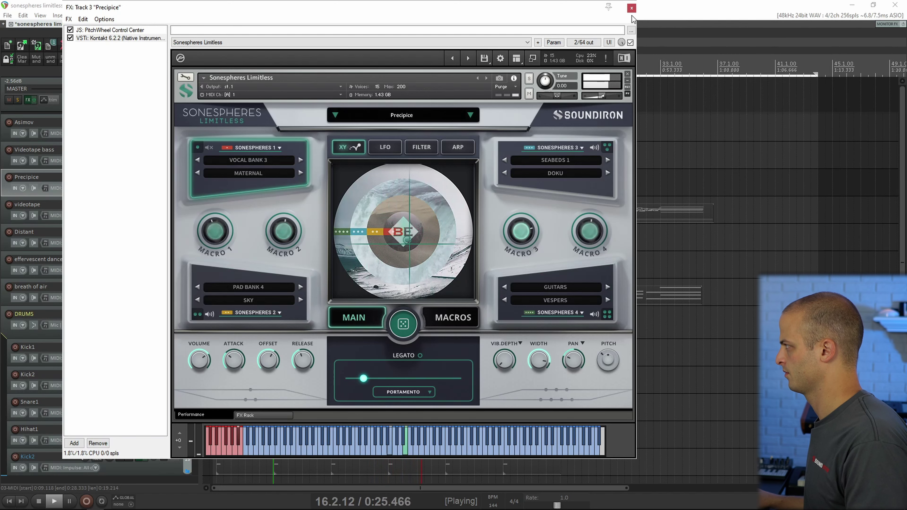
pyautogui.press('Escape')
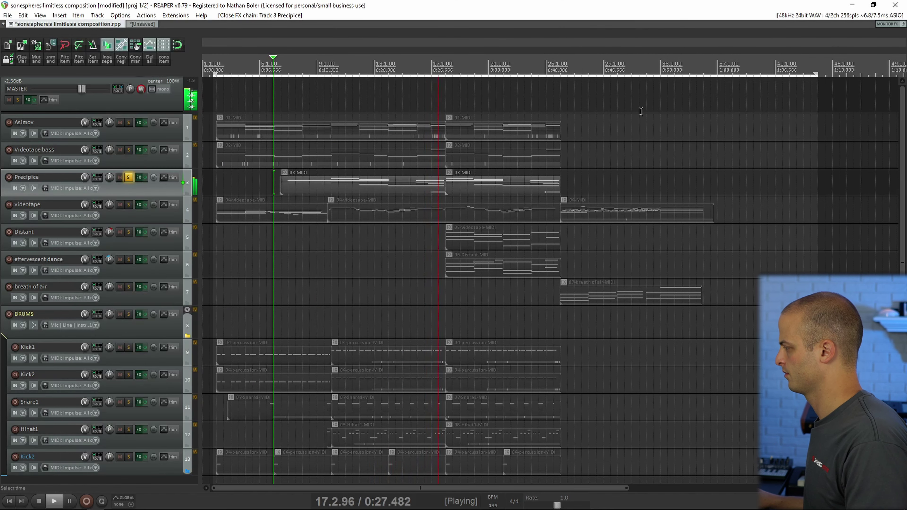
# Solo the videotape track, open its instrument and check the Kontakt FX rack before returning to Performance.
pyautogui.press('space')
pyautogui.click(212, 211)
pyautogui.click(139, 205)
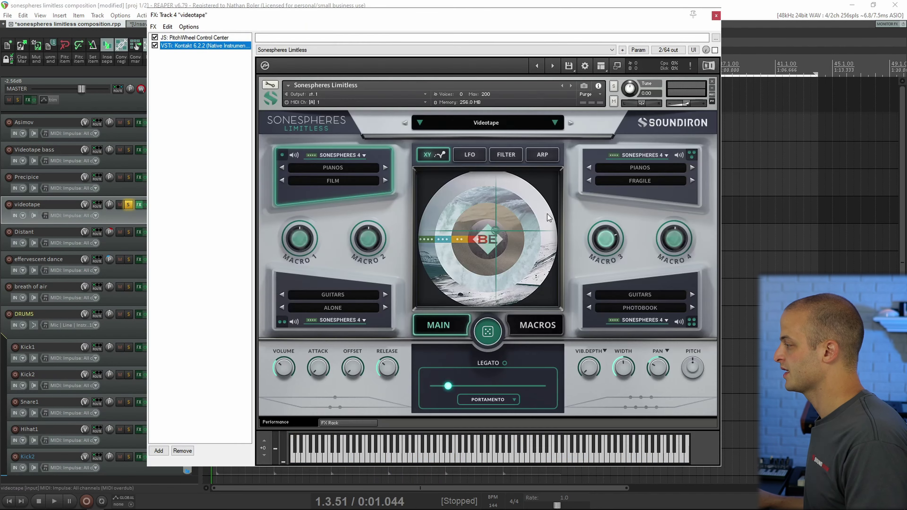
pyautogui.click(344, 422)
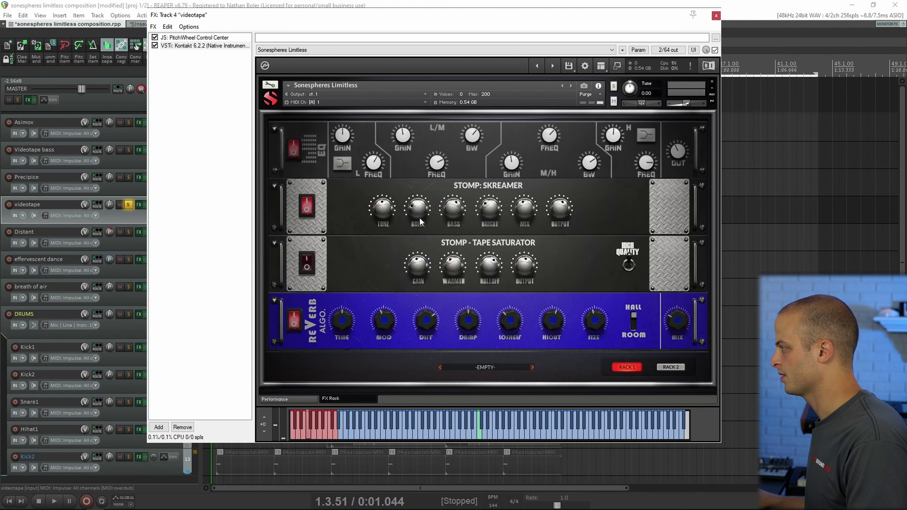
pyautogui.click(306, 399)
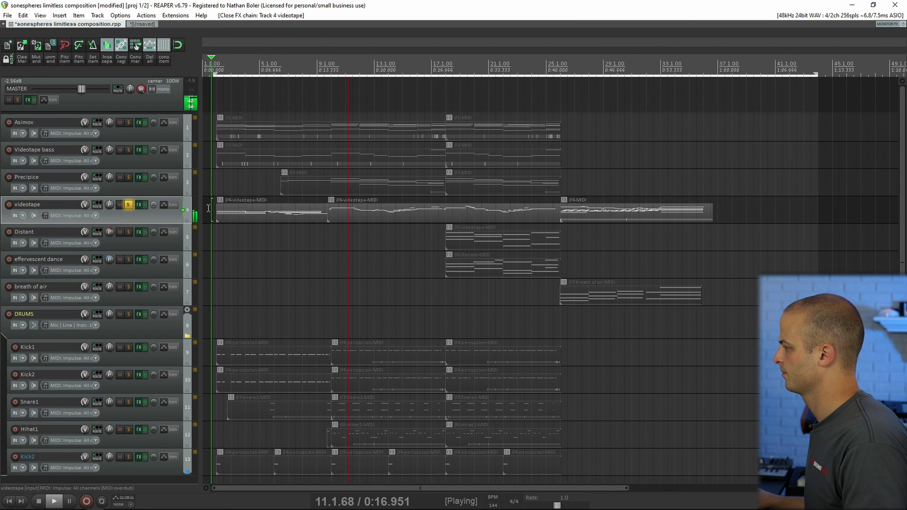
# Reopen the videotape instrument and inspect the Pianos Fragile, Guitars Photobook and Guitars Alone layers.
pyautogui.click(139, 204)
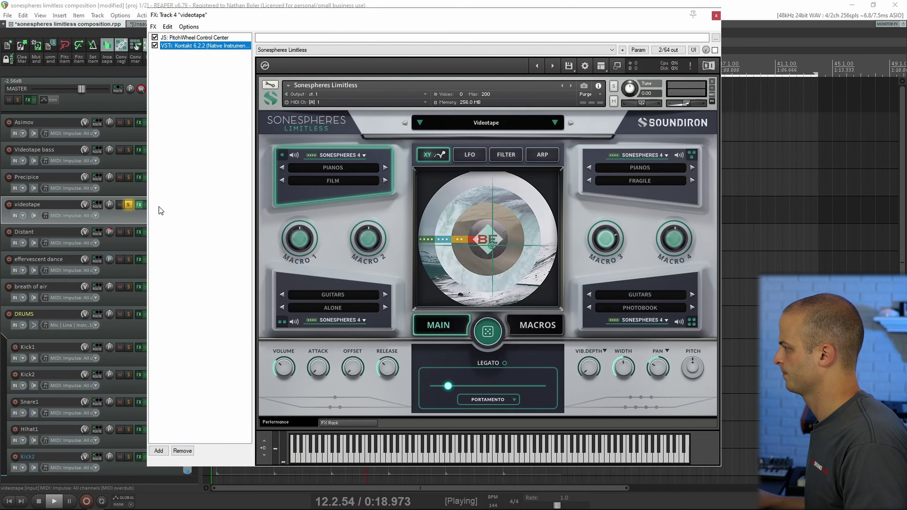
pyautogui.click(678, 195)
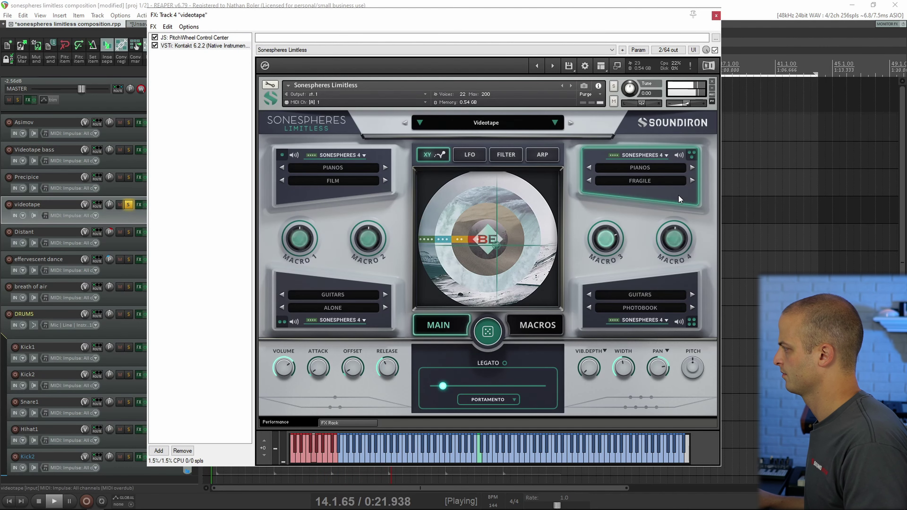
pyautogui.click(679, 277)
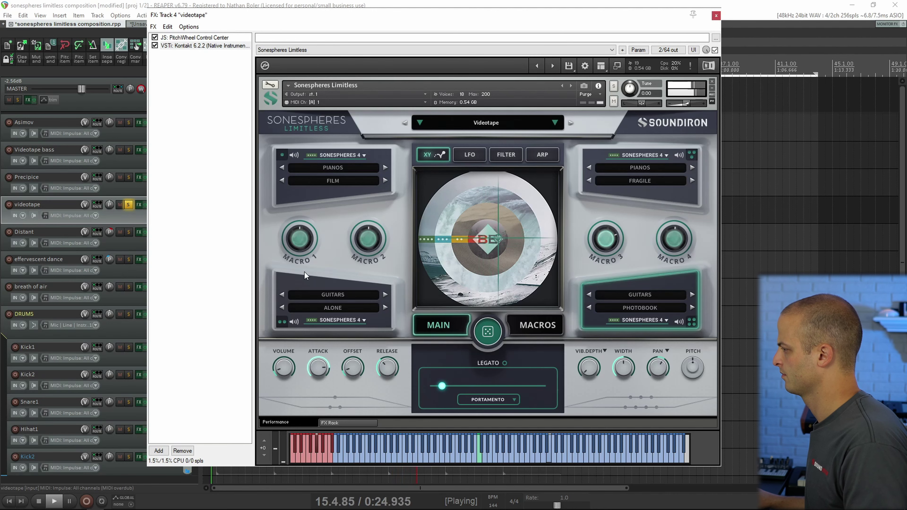
pyautogui.click(296, 278)
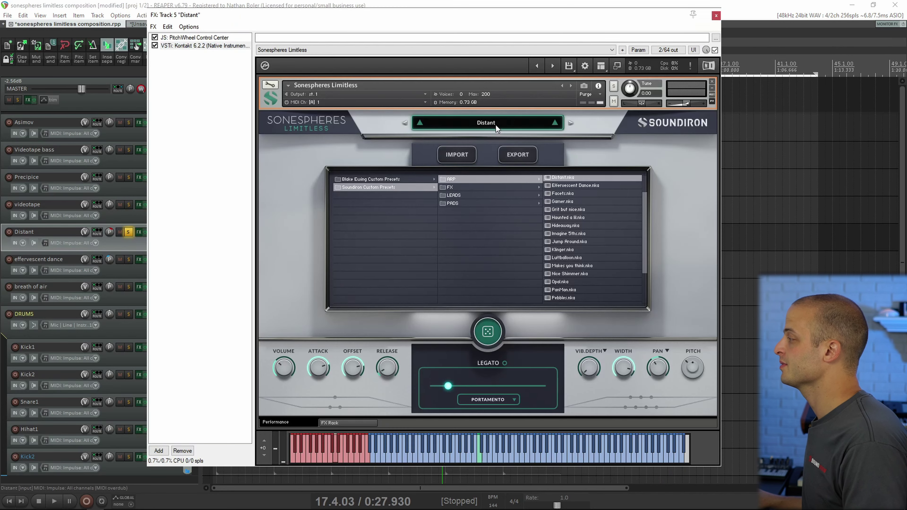
# Close Distant's preset browser and window, play the track, then stop and solo effervescent dance.
pyautogui.click(492, 124)
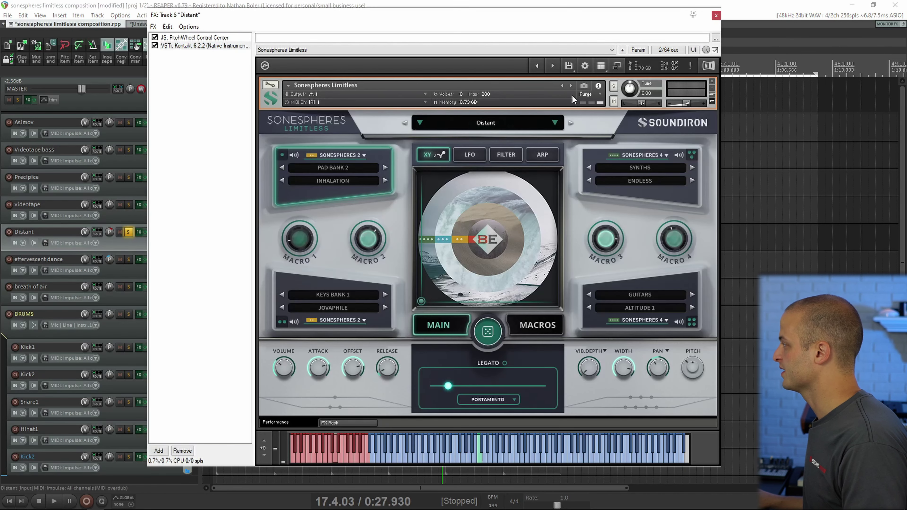
pyautogui.click(716, 16)
pyautogui.press('space')
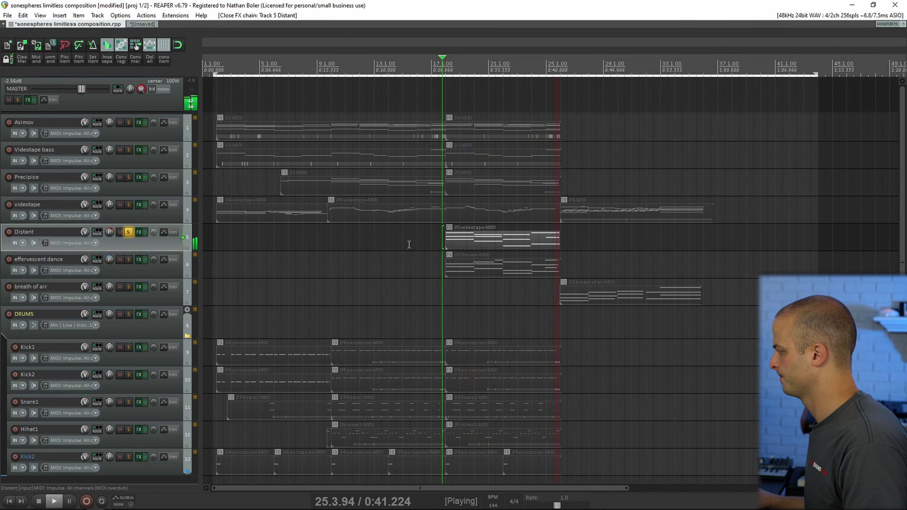
pyautogui.press('space')
pyautogui.keyDown('ctrl'); pyautogui.keyDown('alt'); pyautogui.click(129, 260); pyautogui.keyUp('alt'); pyautogui.keyUp('ctrl')
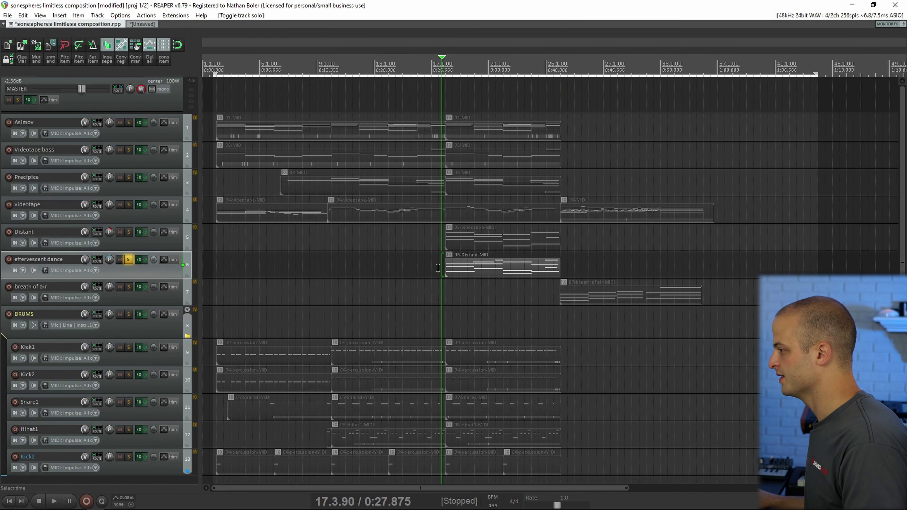
# Play effervescent dance with its instrument open, check the lower-right layer's arp pattern, then close it.
pyautogui.click(138, 260)
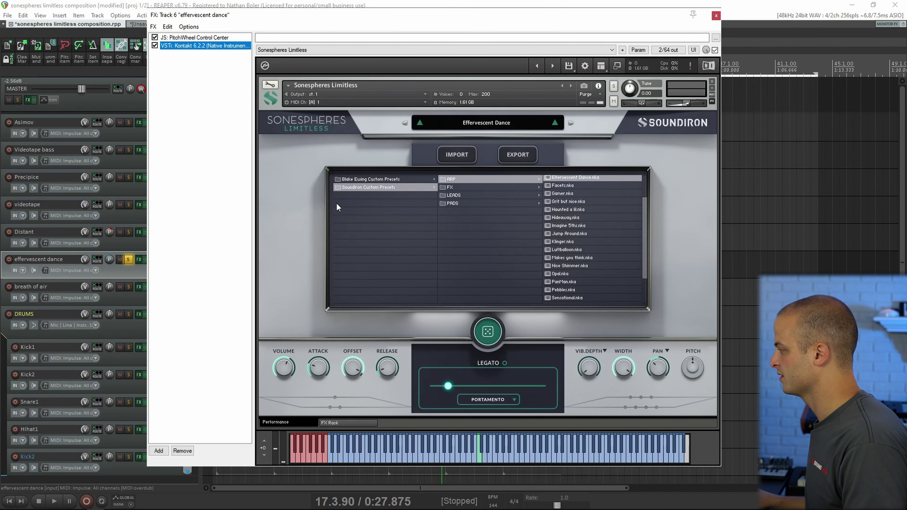
pyautogui.press('space')
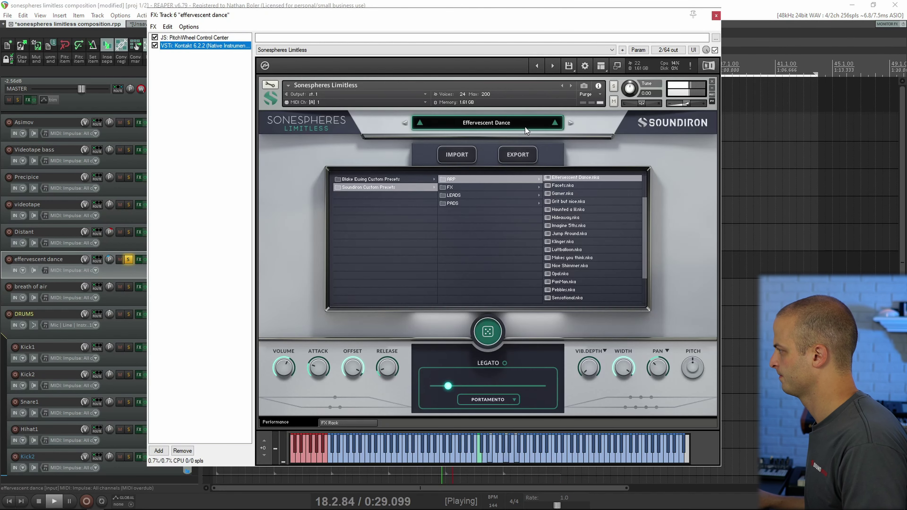
pyautogui.click(525, 127)
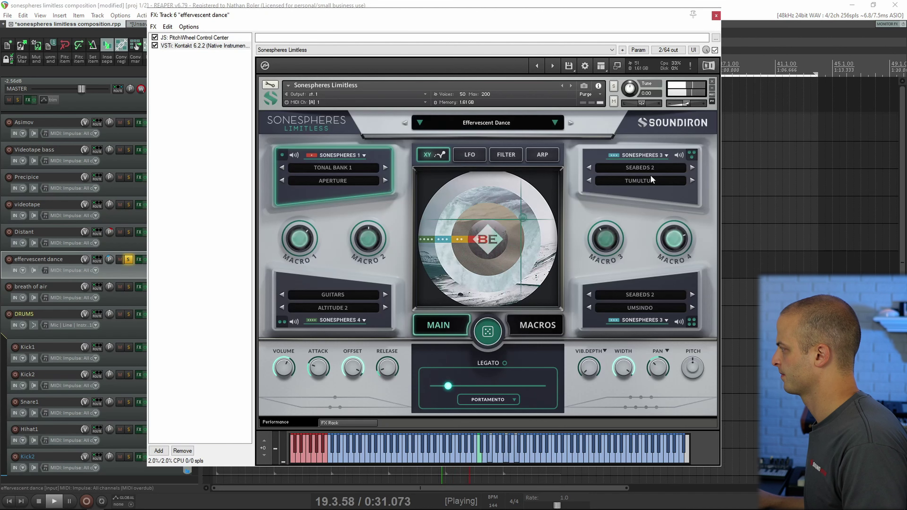
pyautogui.click(533, 158)
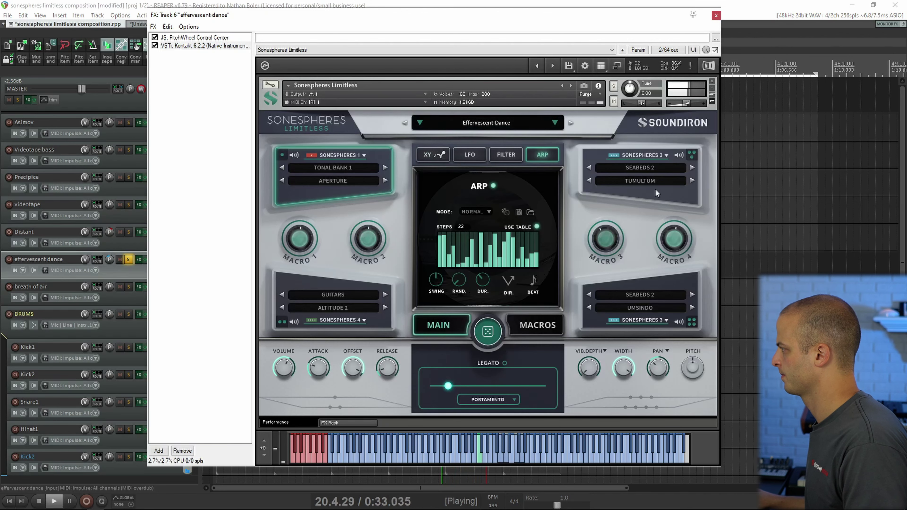
pyautogui.click(669, 284)
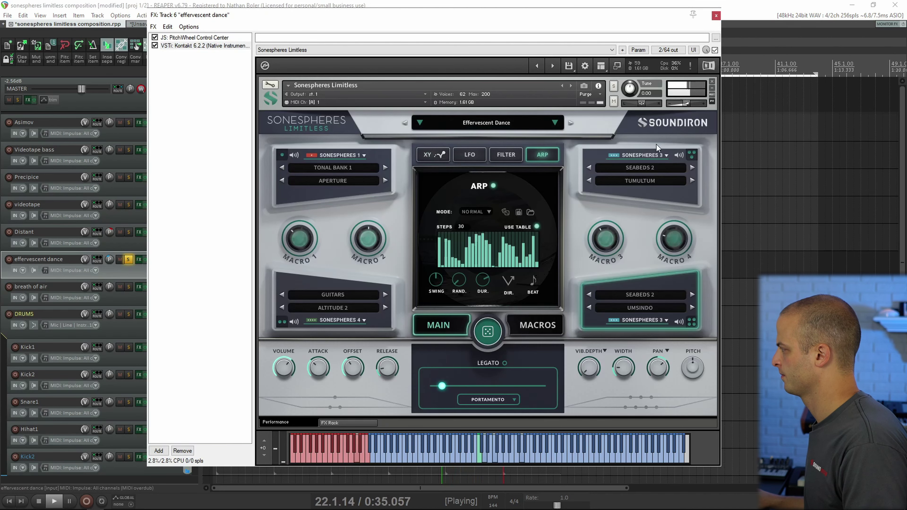
pyautogui.click(716, 16)
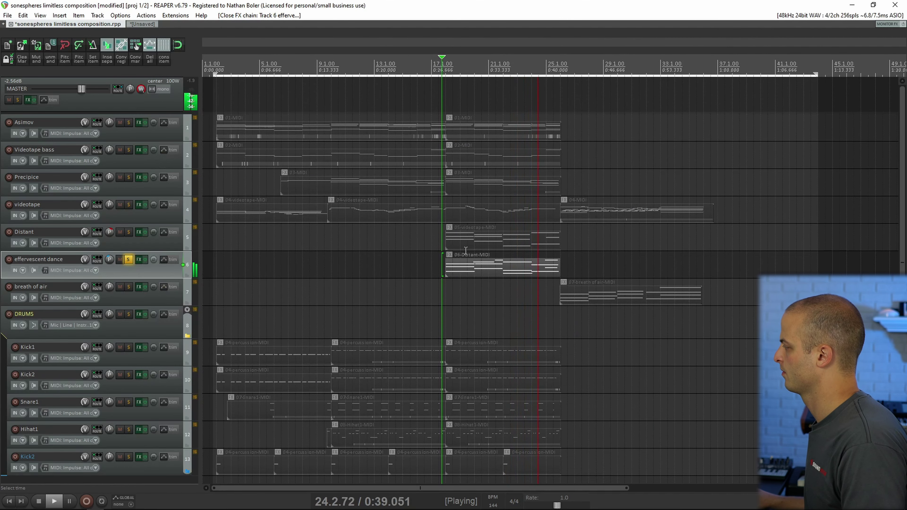
# Solo breath of air and play it with its instrument open, then stop and reopen its FX chain.
pyautogui.press('space')
pyautogui.click(129, 287)
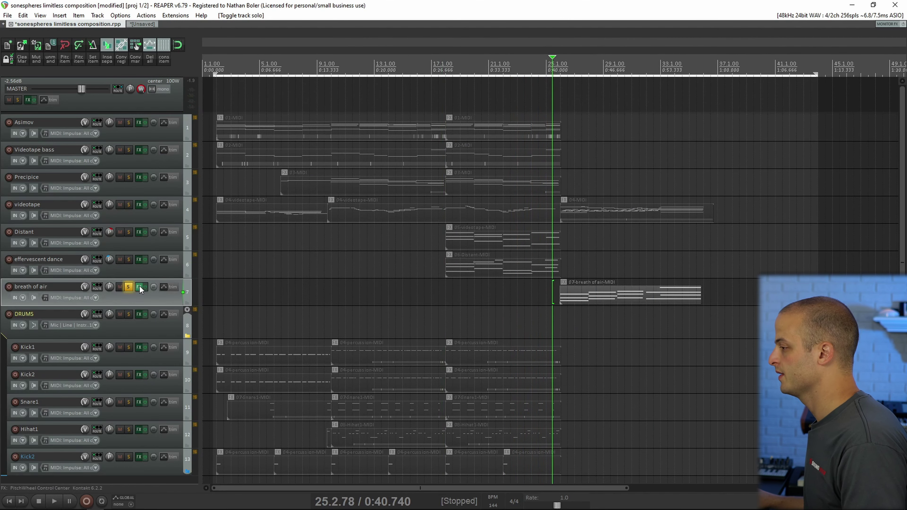
pyautogui.click(140, 287)
pyautogui.press('space')
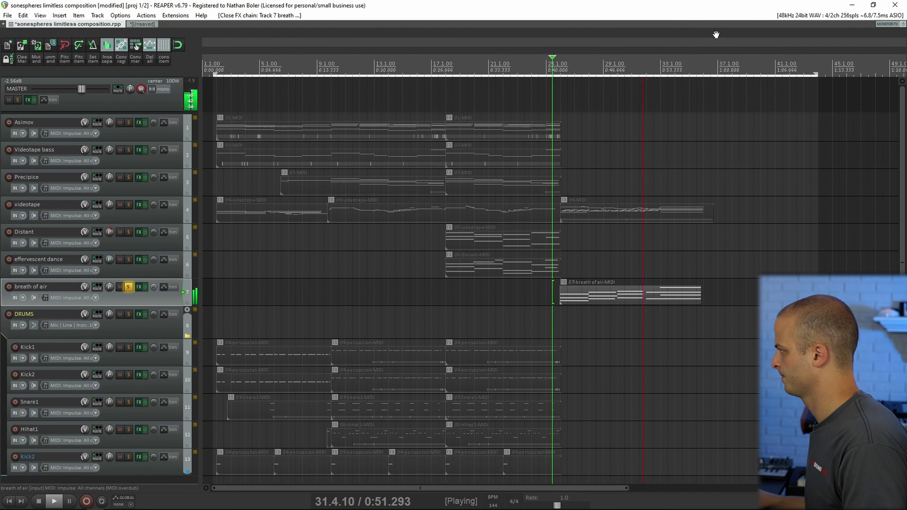
pyautogui.click(715, 16)
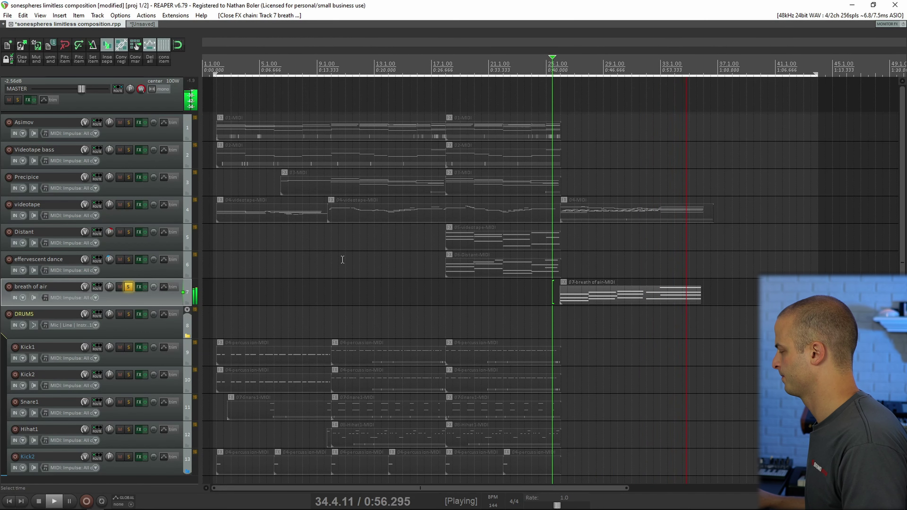
pyautogui.press('space')
pyautogui.hotkey('shift', 'f')
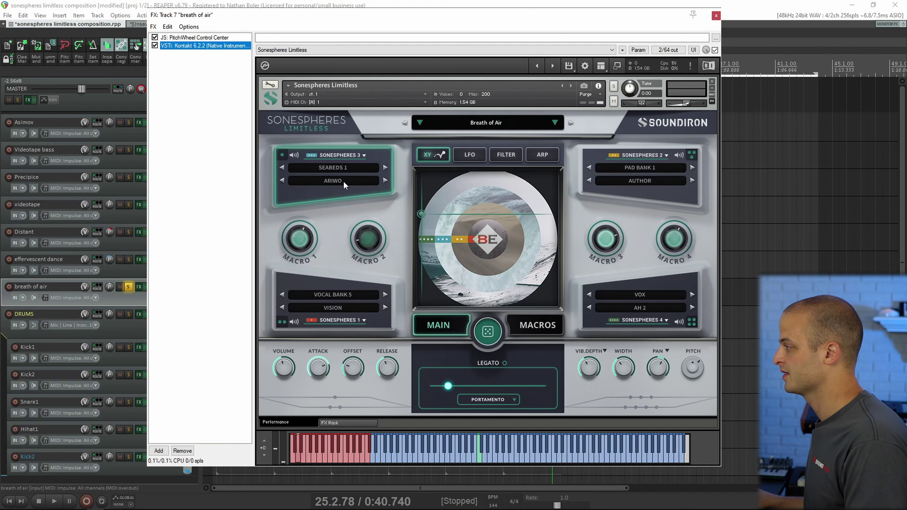
# Randomize the breath of air instrument's four layer sounds and start playback to audition them.
pyautogui.click(488, 332)
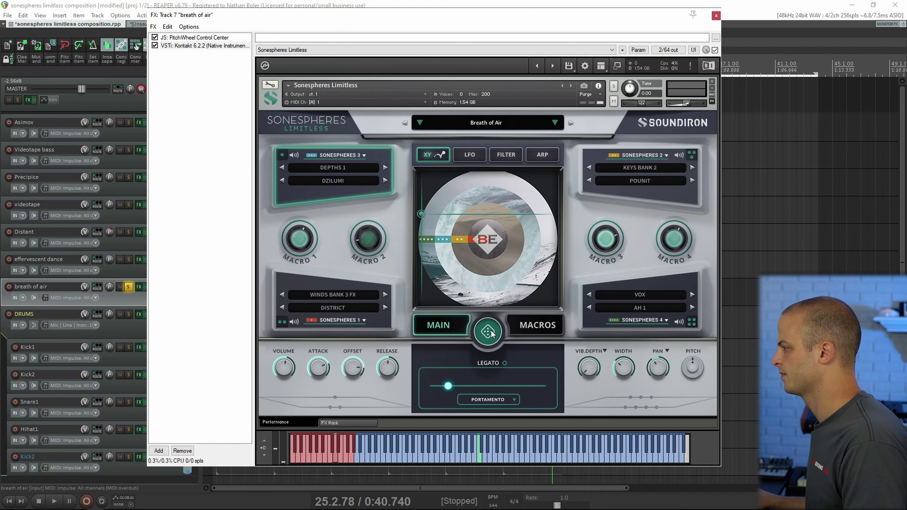
pyautogui.press('Escape')
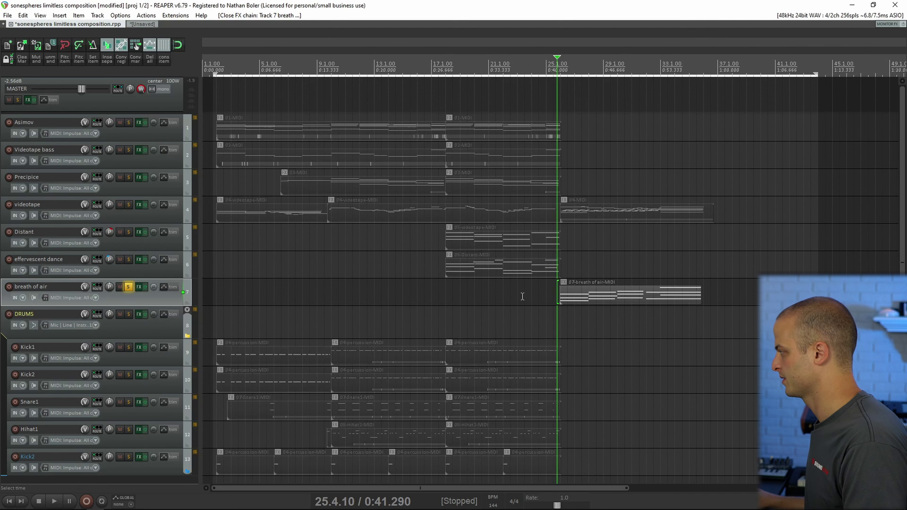
pyautogui.press('space')
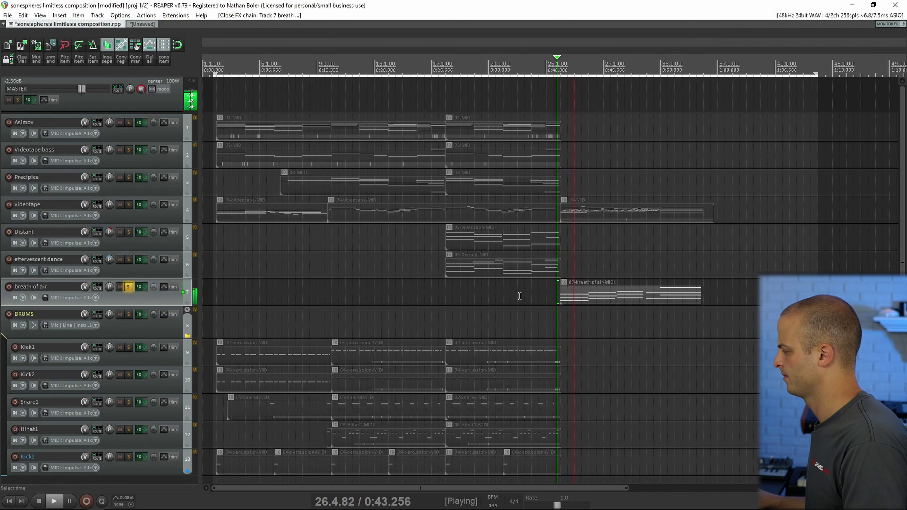
# Roll a second random set of sounds, such as Pianos and Rhythm Bank 1, then view the DRUMS delay.
pyautogui.click(139, 286)
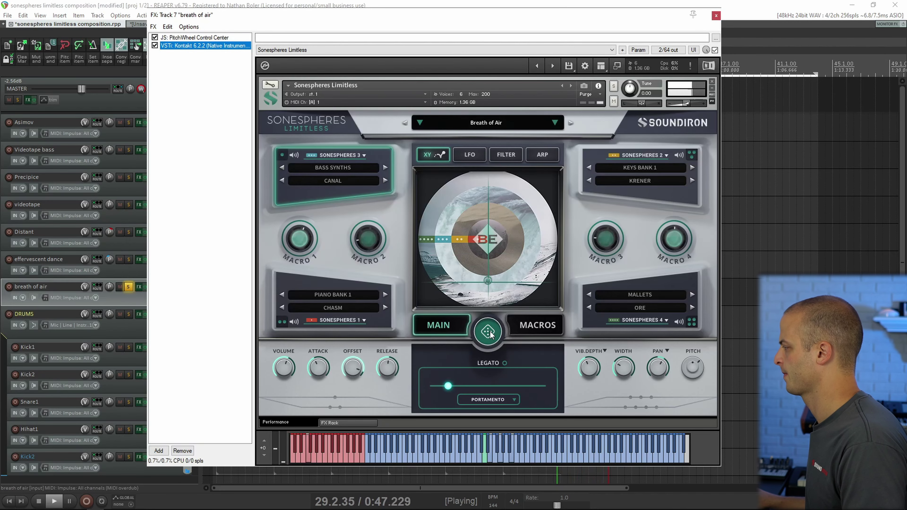
pyautogui.click(490, 332)
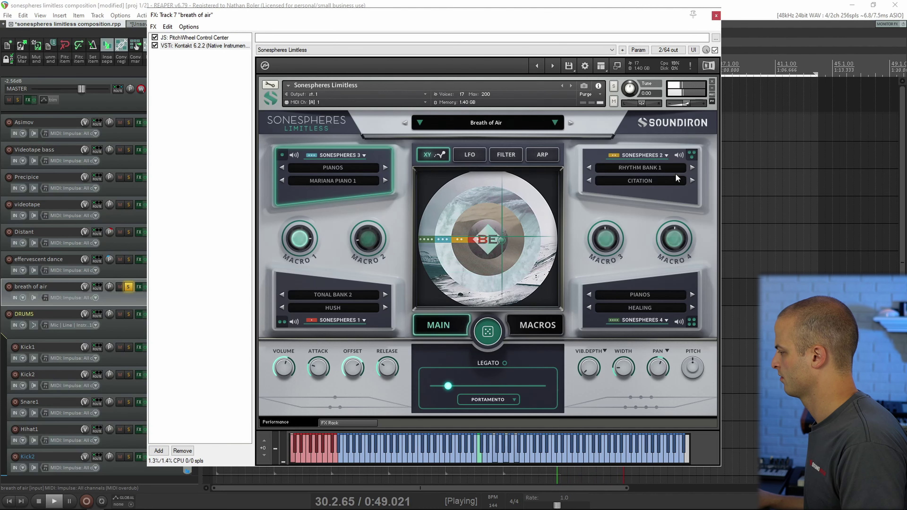
pyautogui.click(715, 15)
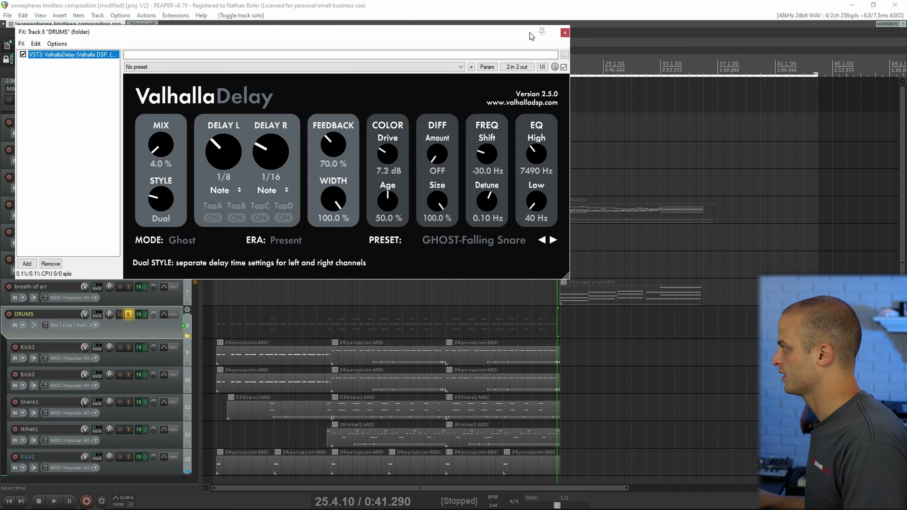
# Close the DRUMS ValhallaDelay window, then review and close the Kick1 and Hihat1 FX chains.
pyautogui.click(565, 33)
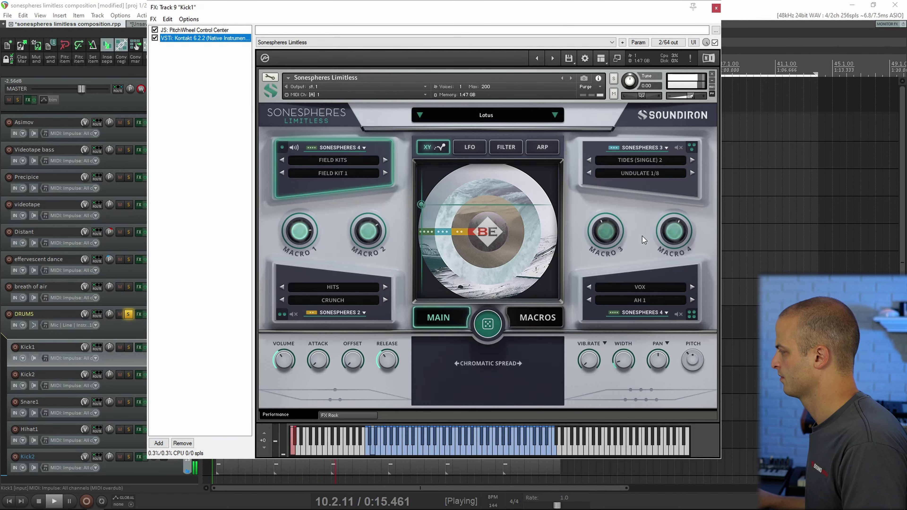
pyautogui.click(715, 7)
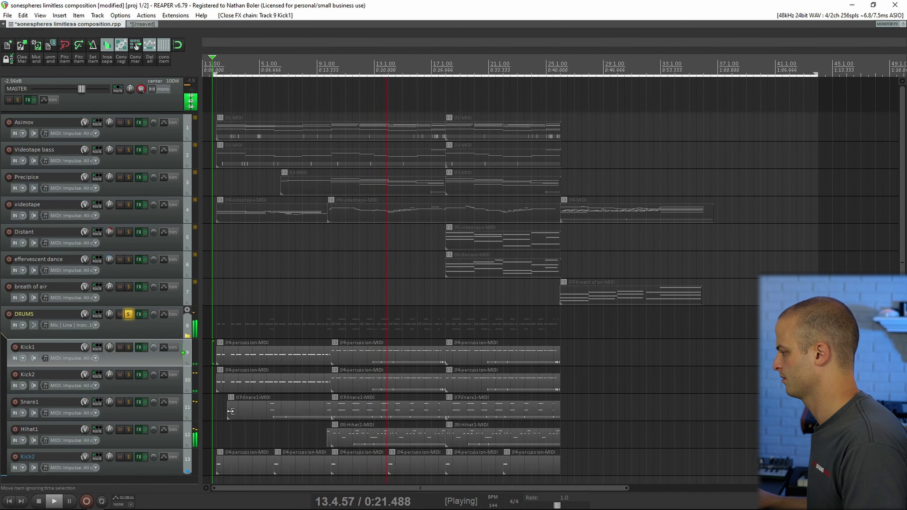
pyautogui.click(139, 429)
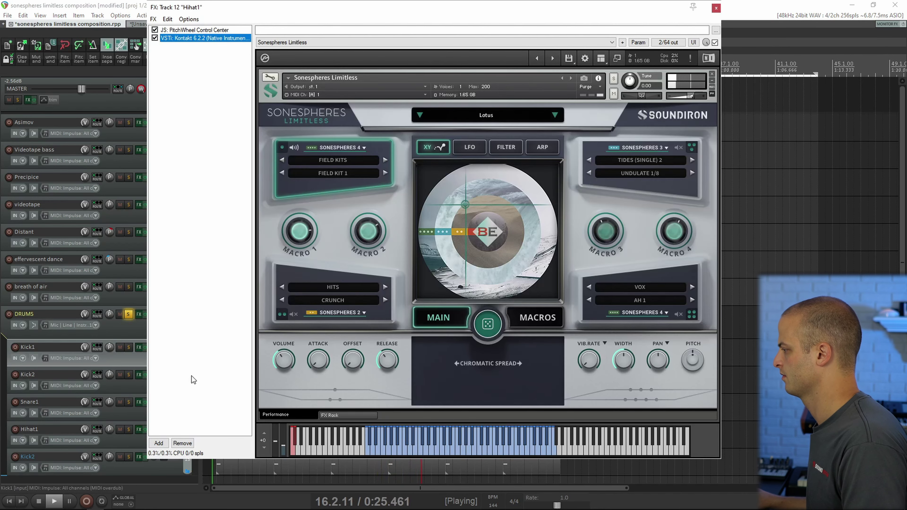
pyautogui.click(716, 8)
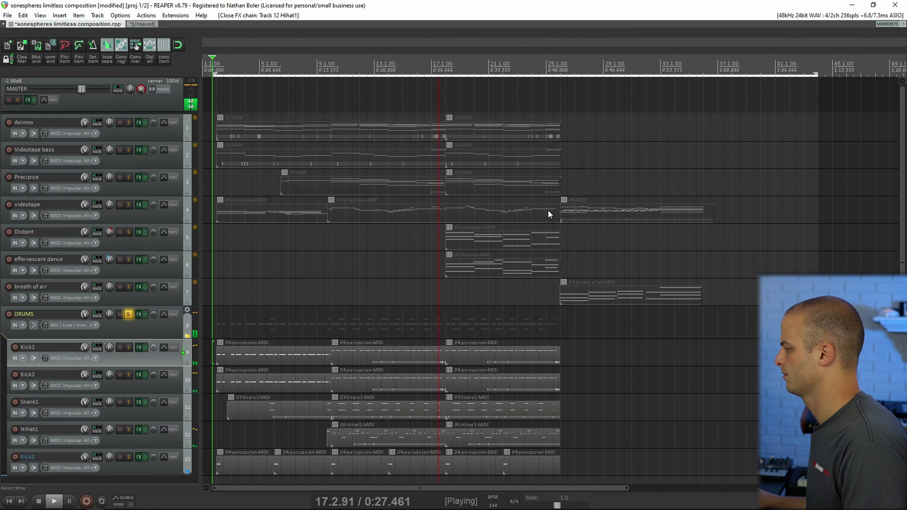